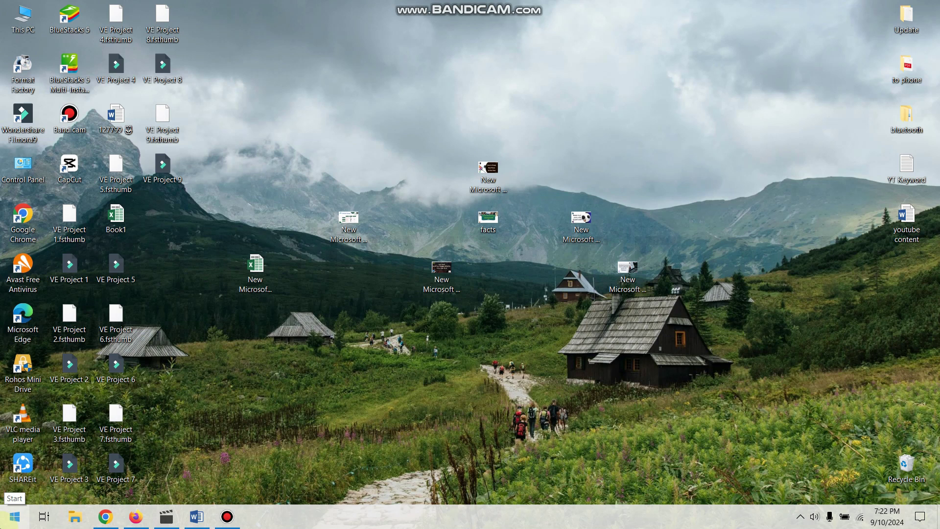
Launch Paint from the Start search to get a new blank canvas
click(14, 517)
text(paint)
click(14, 517)
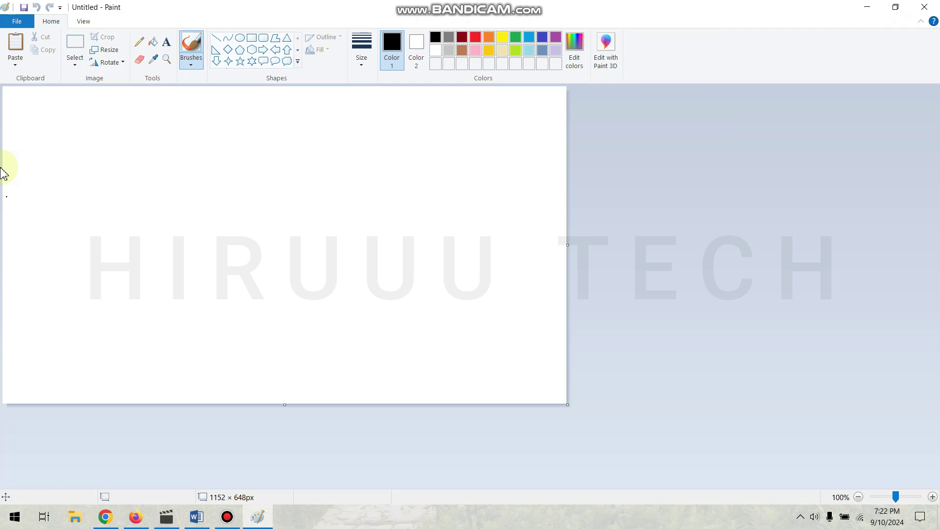
click(127, 166)
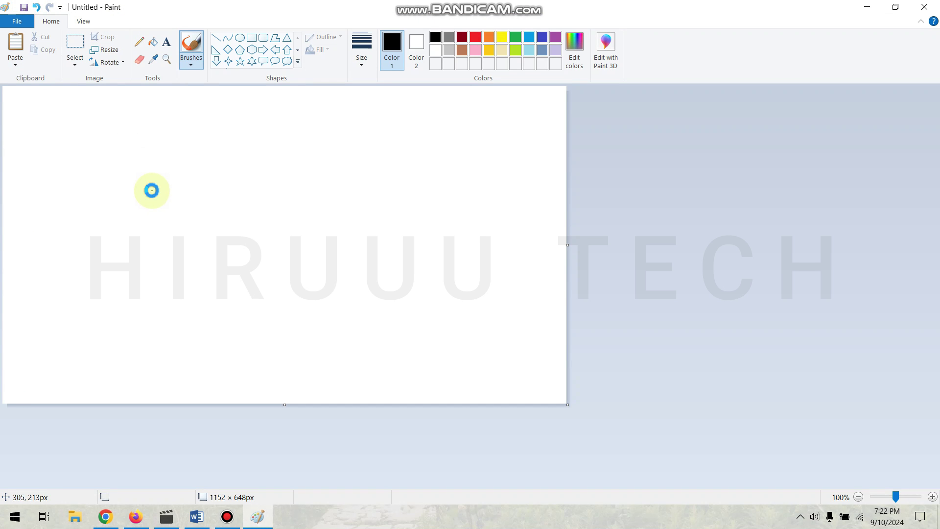
Paste the desktop screenshot, shrink it to 1295 × 804 px and move it top-left
key(ctrl+v)
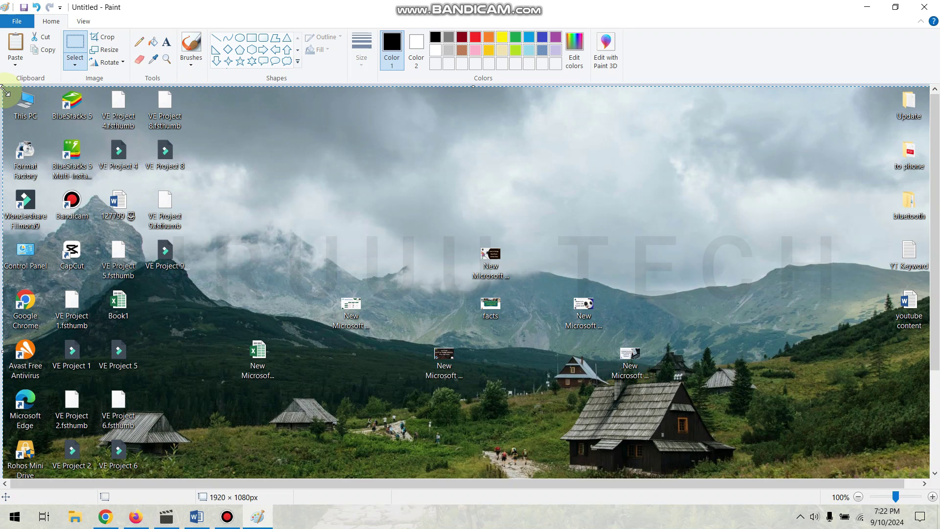
drag(15, 94, 366, 232)
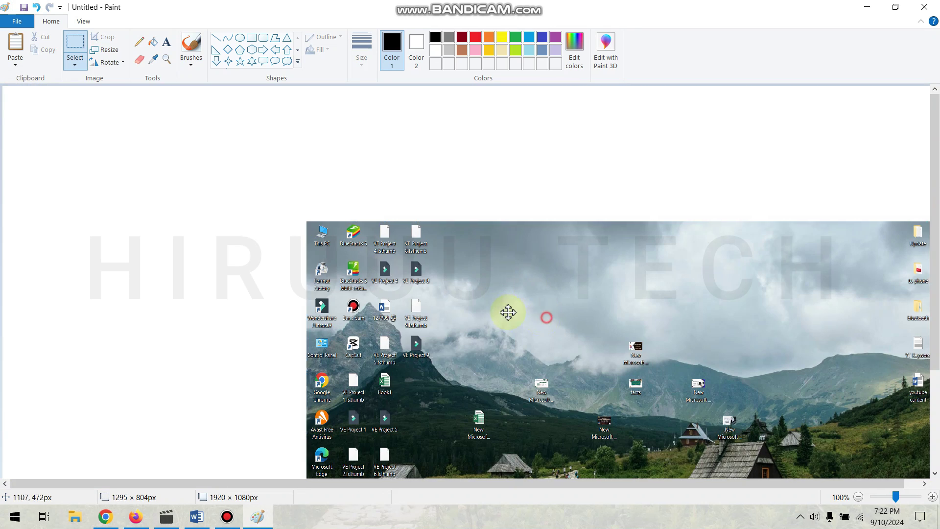
drag(543, 315, 325, 183)
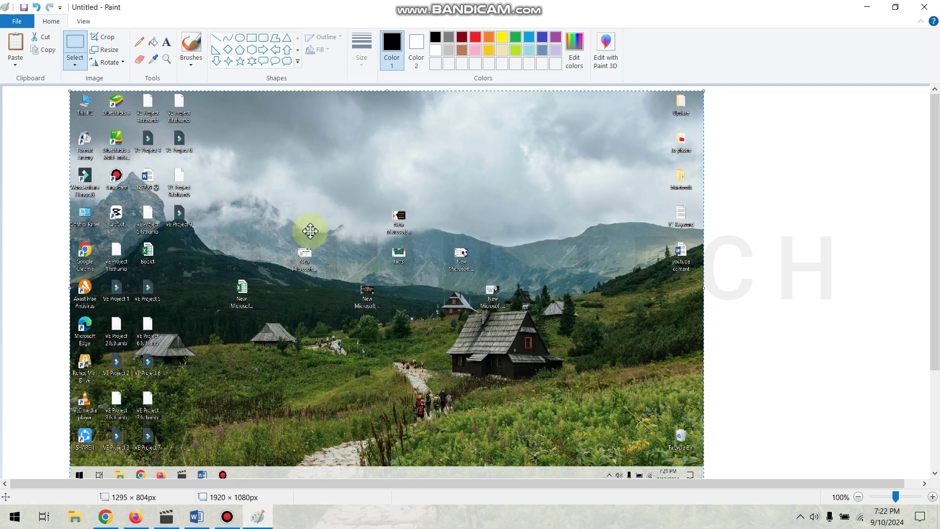
After browsing the File save options, shrink the screenshot to 1044 × 592 px and reposition it
click(24, 23)
mouse_move(78, 123)
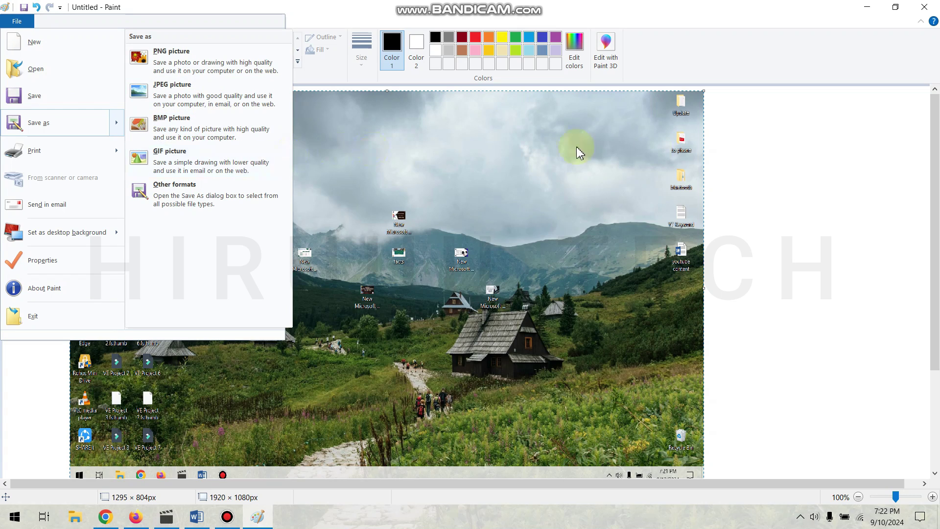
click(739, 147)
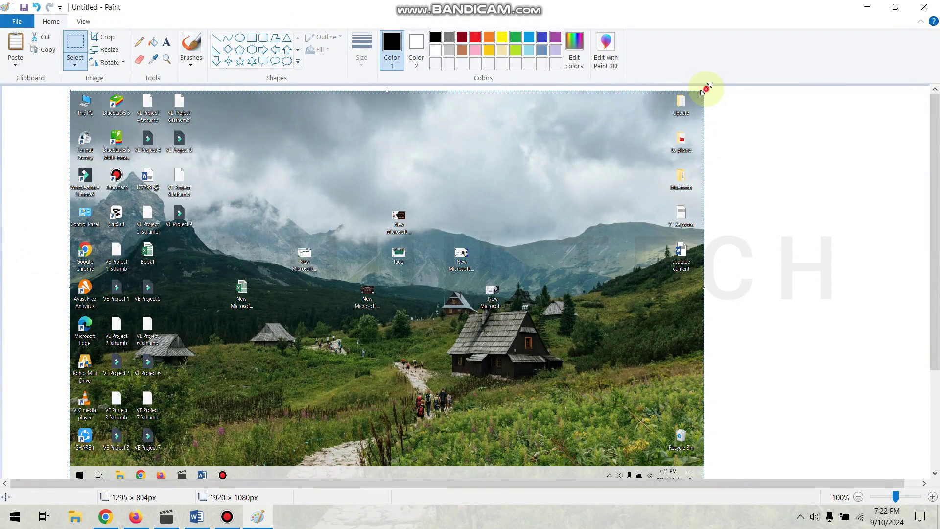
drag(706, 89, 581, 196)
drag(380, 307, 397, 233)
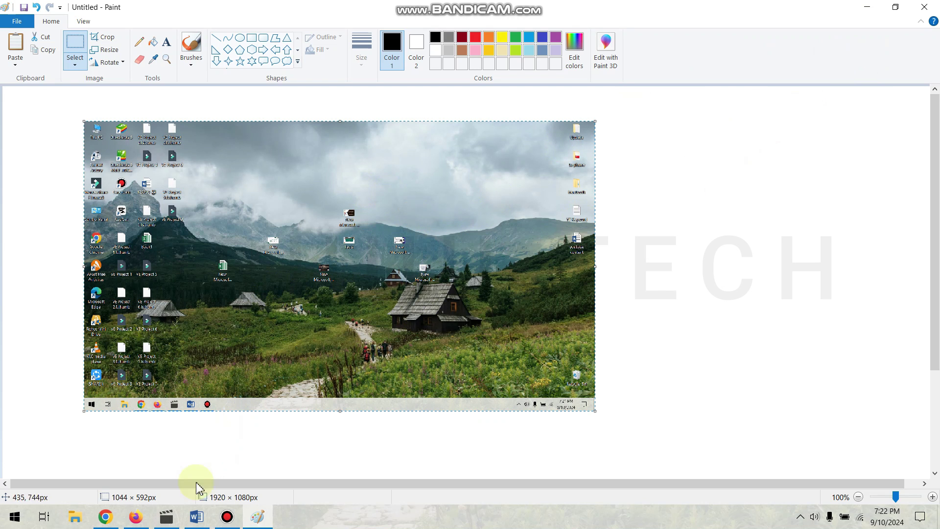
Close Paint with Don't Save and bring the blank Word document forward
click(196, 515)
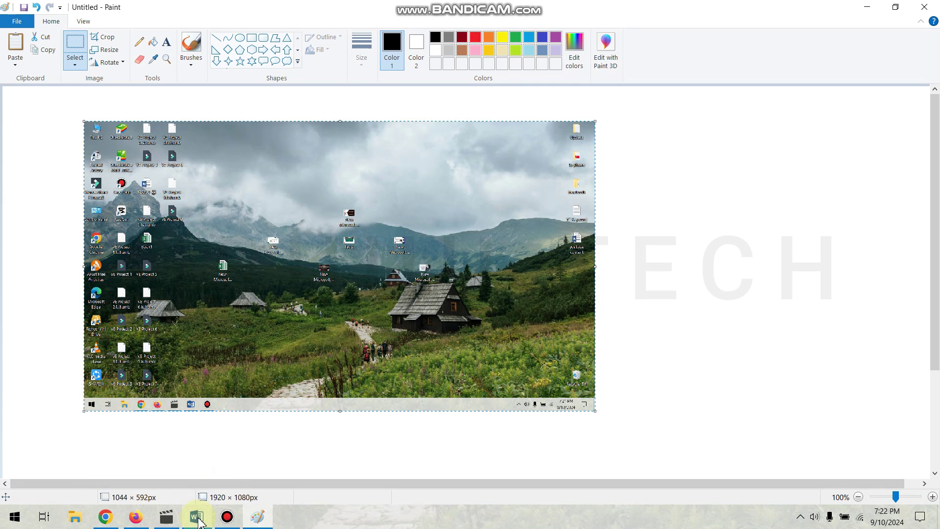
click(925, 7)
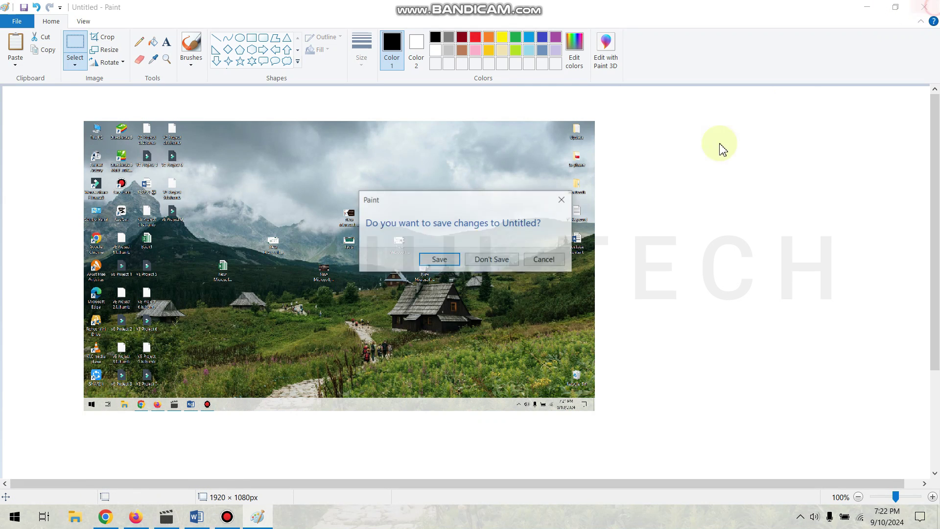
click(484, 263)
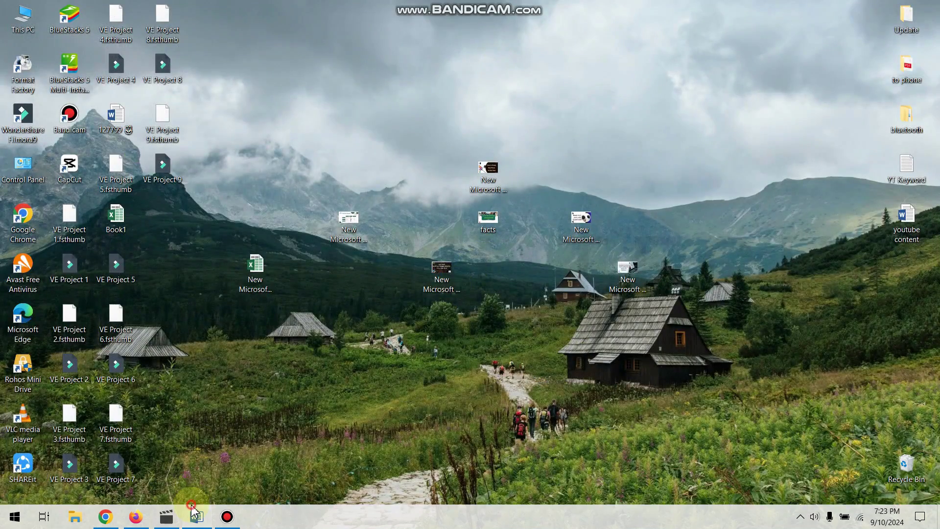
click(196, 515)
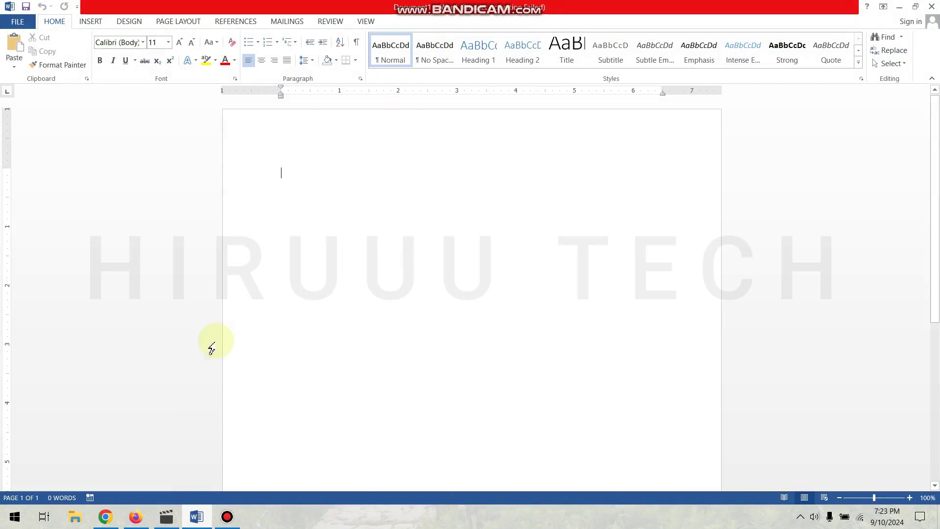
Paste the desktop screenshot onto the Word page, shrink the picture, then reveal the desktop
click(314, 222)
key(ctrl+v)
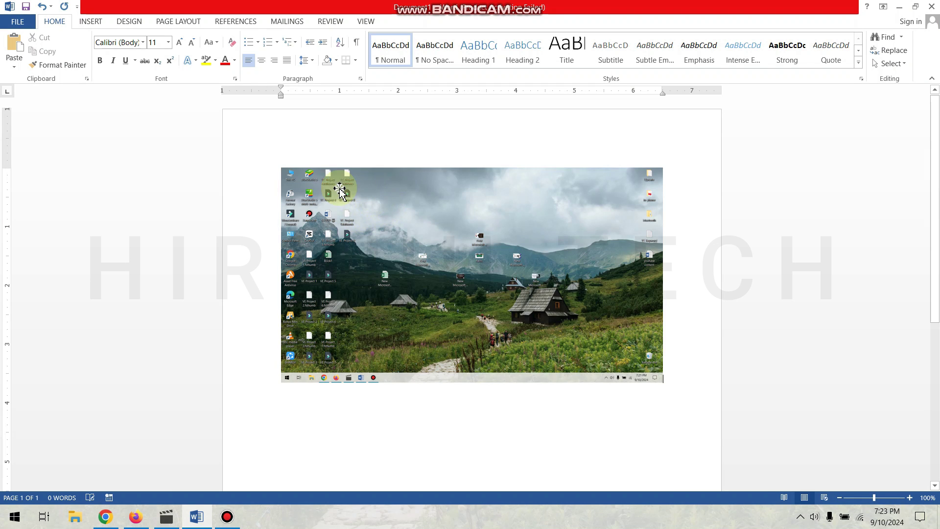
click(340, 190)
click(279, 166)
click(285, 172)
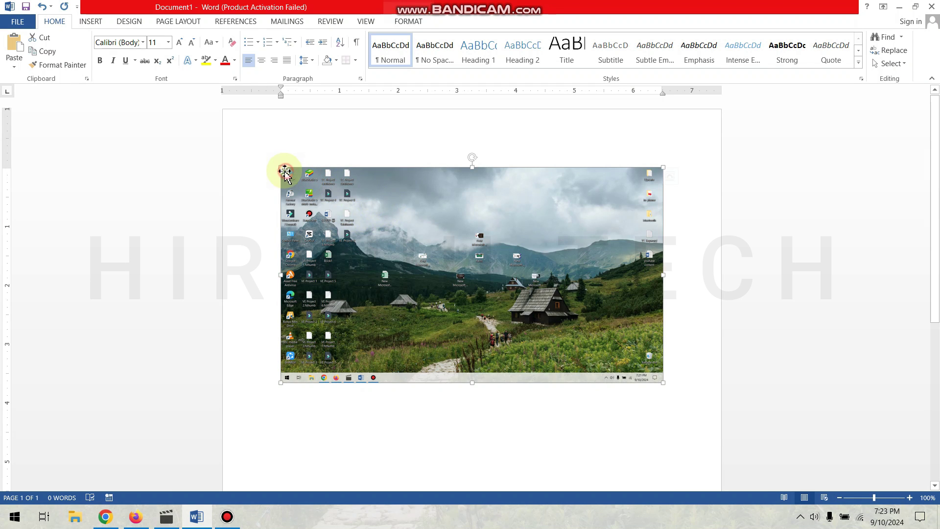
click(275, 163)
click(281, 167)
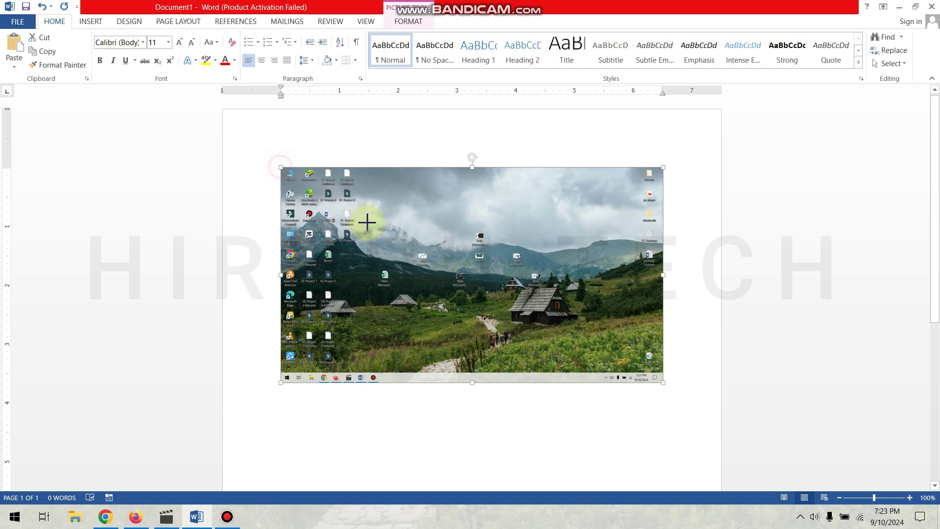
drag(367, 223, 384, 231)
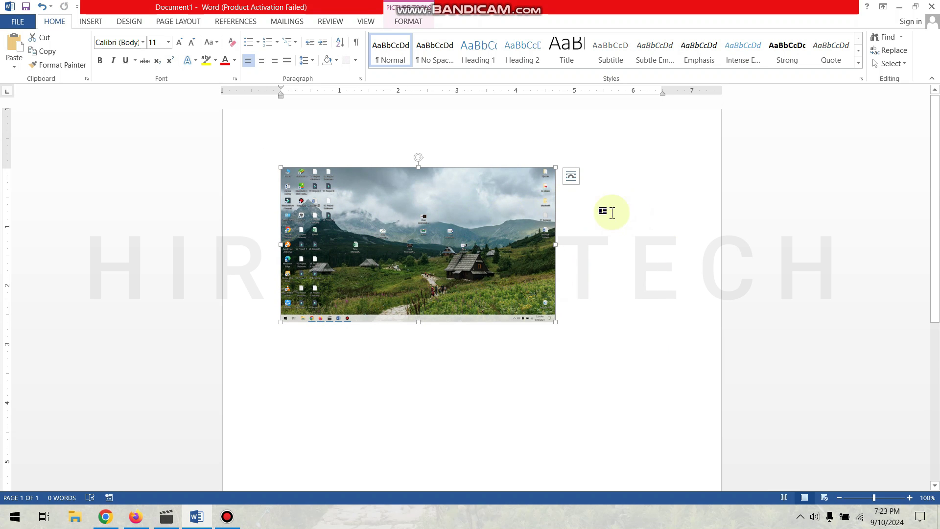
key(super+d)
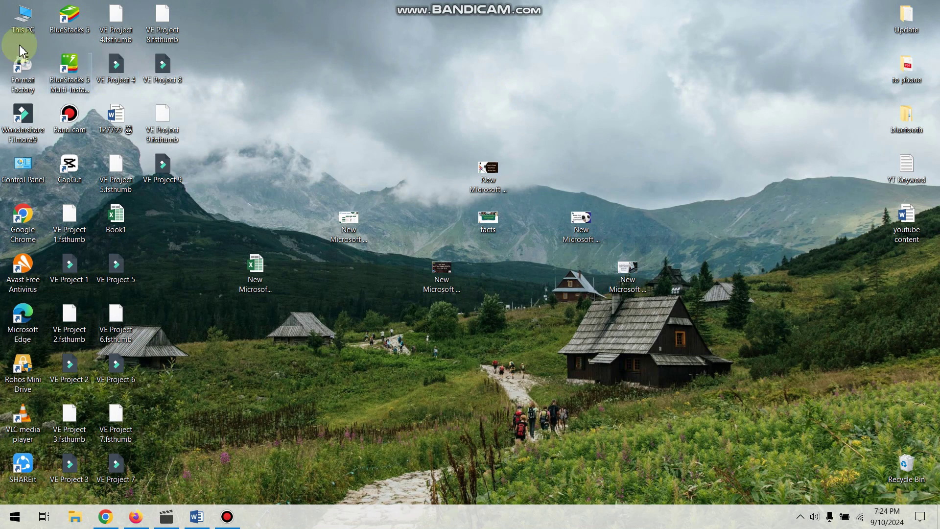
Open This PC › Pictures › Screenshots and save a Win+PrtScn capture as Screenshot (11)
double_click(38, 20)
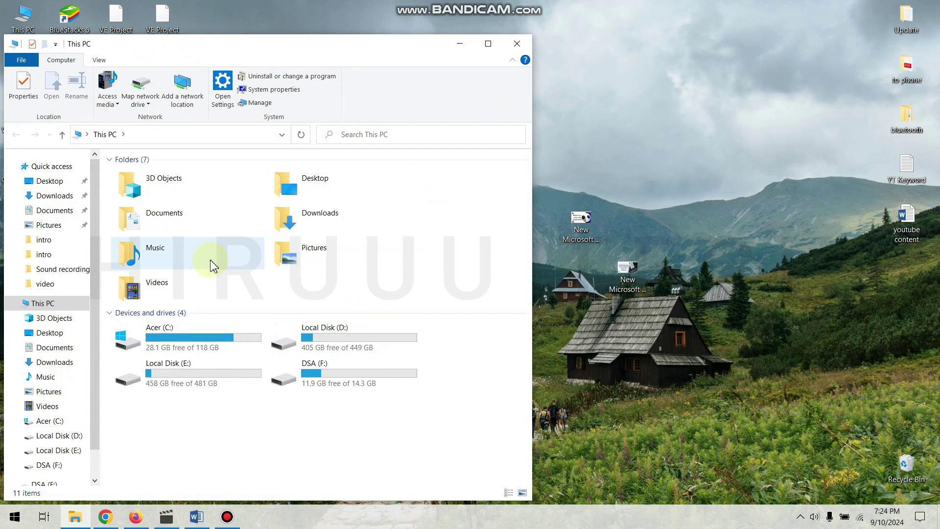
double_click(314, 255)
drag(382, 46, 530, 27)
click(578, 200)
double_click(578, 199)
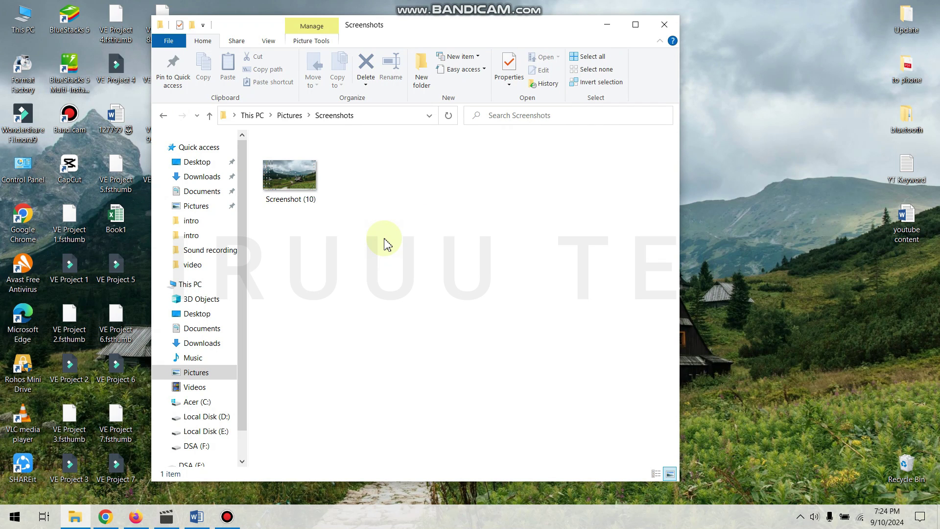
key(super+Print)
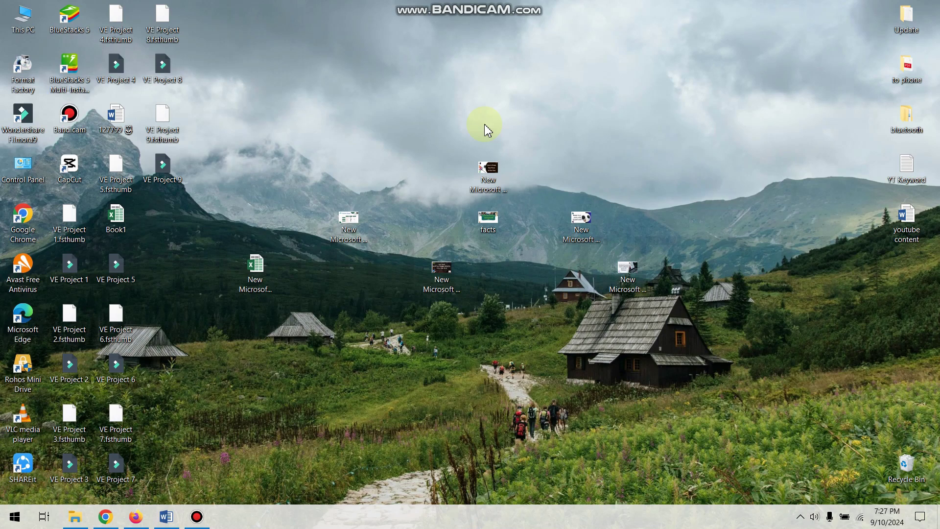
Capture a rectangular snip of the upper desktop area to the clipboard
key(super+shift+s)
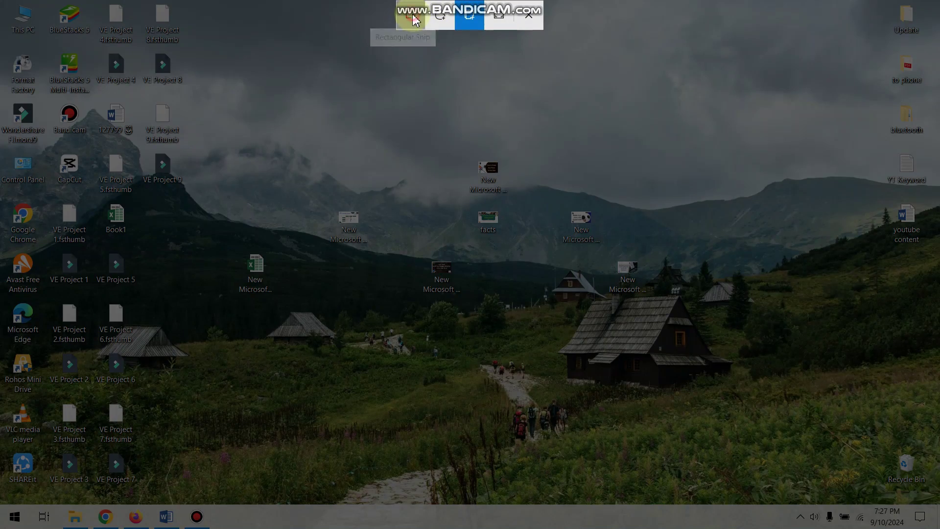
click(408, 20)
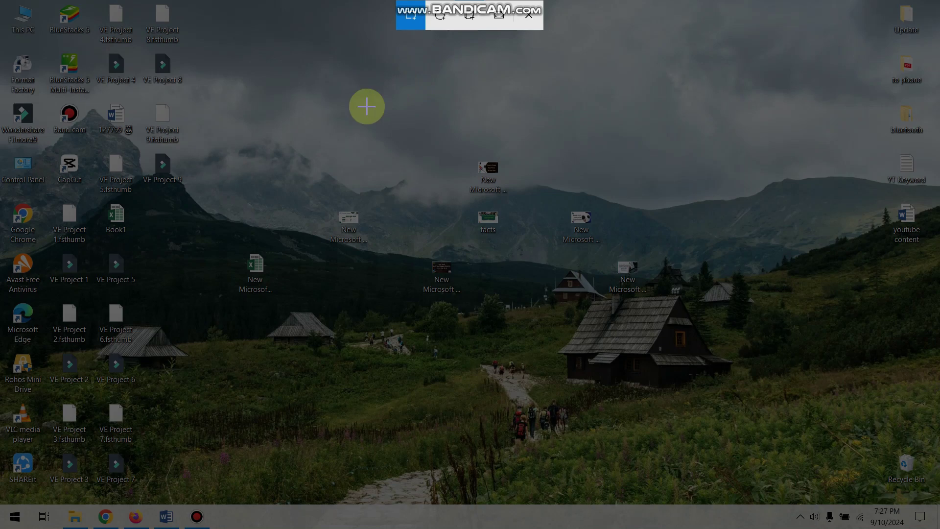
drag(346, 102, 474, 312)
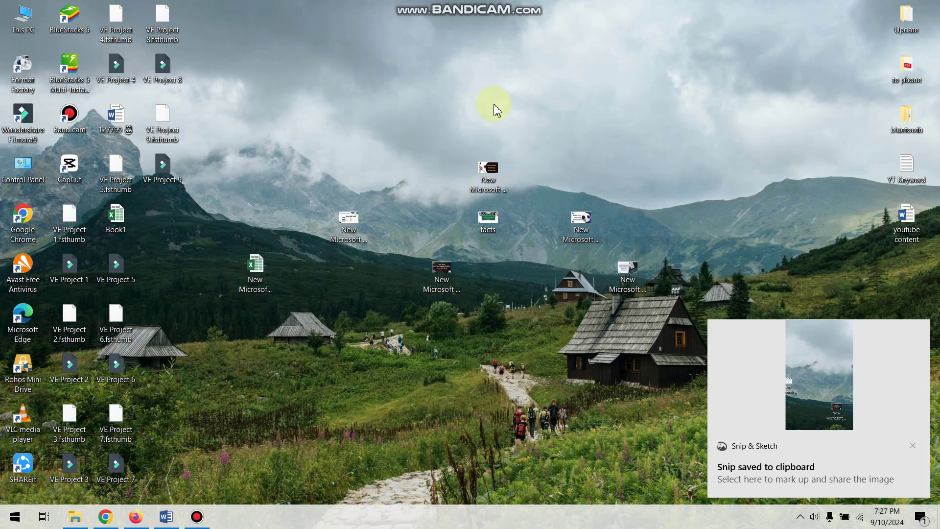
Take a freeform snip around the desktop icons, then cancel a third snip
key(super+shift+s)
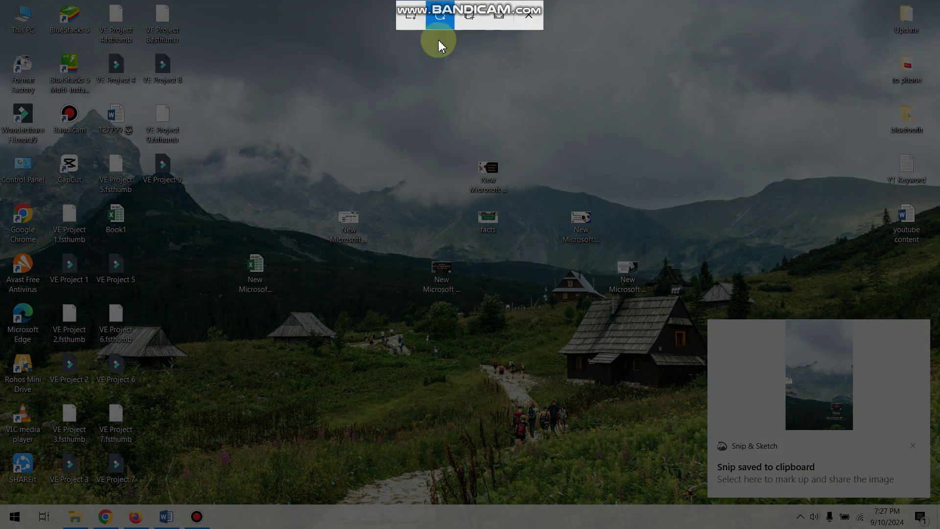
mouse_move(451, 165)
mouse_down()
mouse_move(566, 204)
mouse_move(446, 193)
mouse_move(395, 69)
mouse_move(581, 69)
mouse_move(663, 210)
mouse_move(559, 182)
mouse_up()
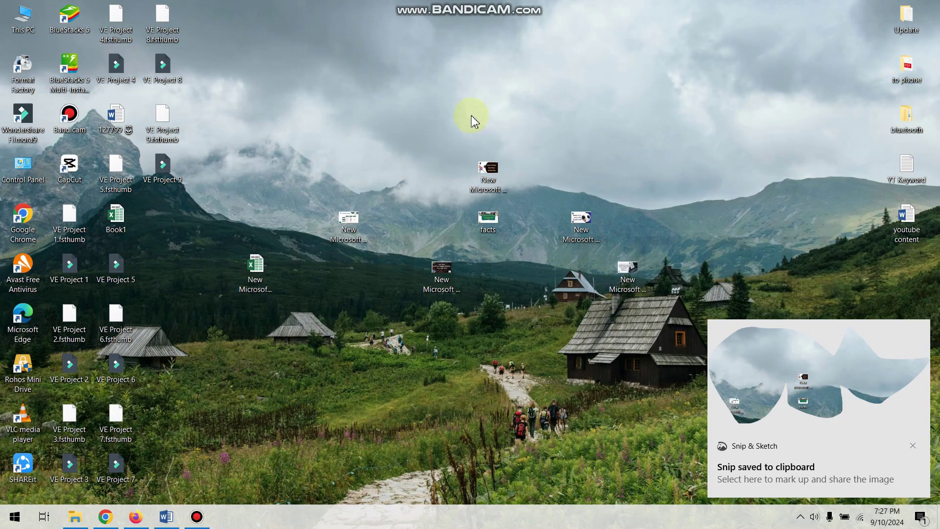
key(super+shift+s)
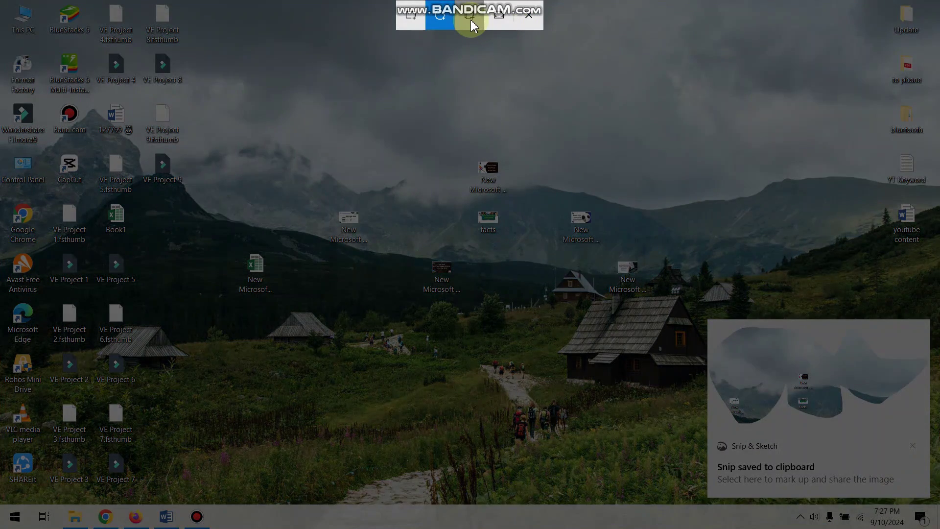
click(439, 162)
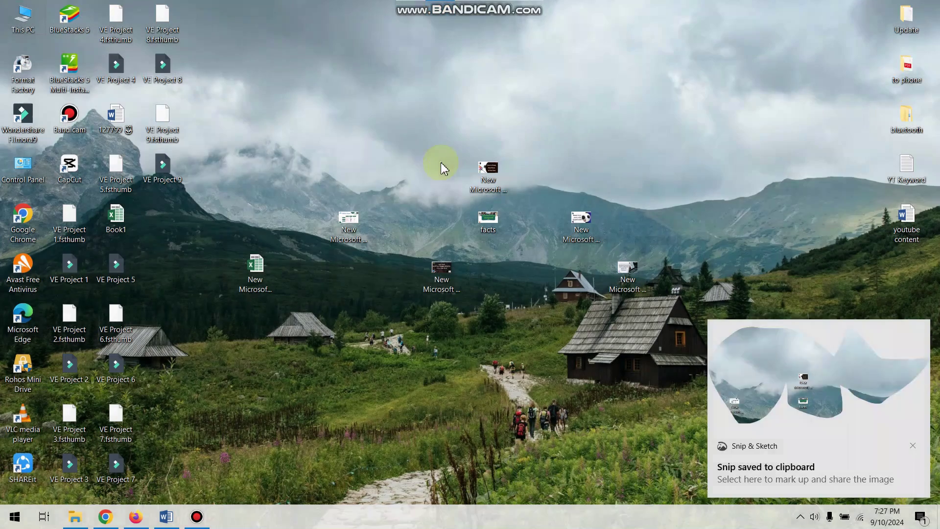
Open the bluetooth folder, capture its window with a Window Snip, then close it
double_click(918, 132)
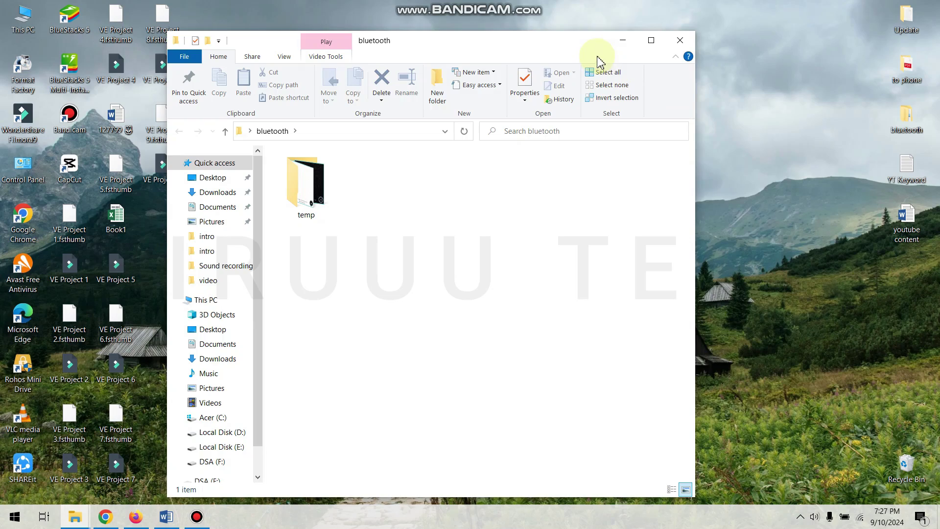
drag(592, 42, 655, 30)
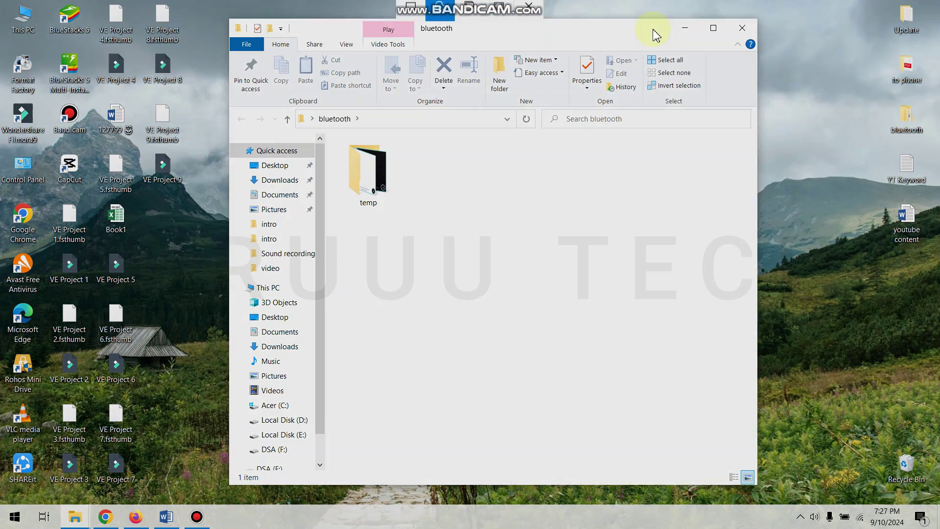
mouse_move(477, 15)
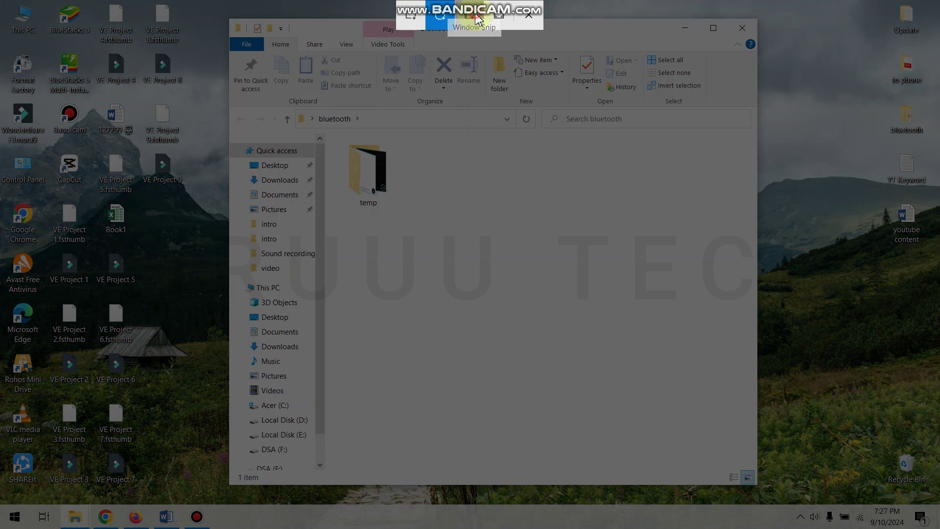
click(474, 14)
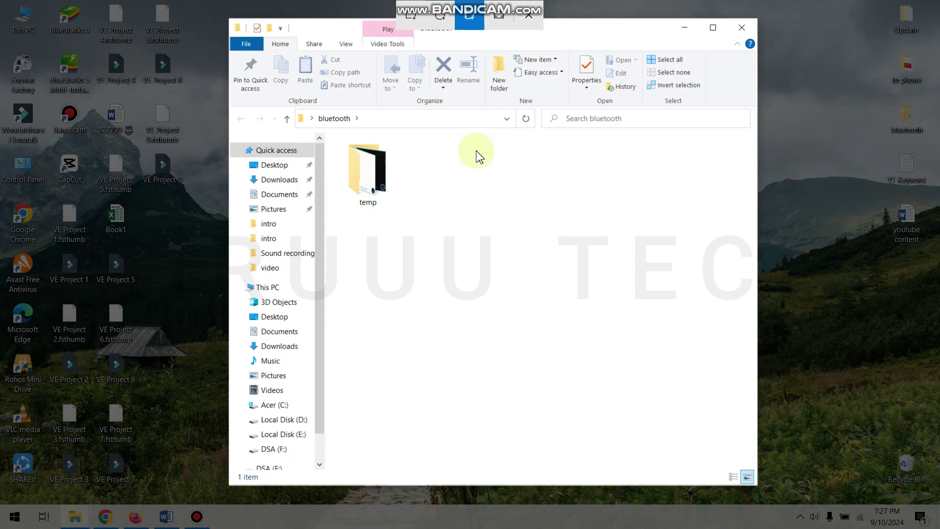
click(618, 30)
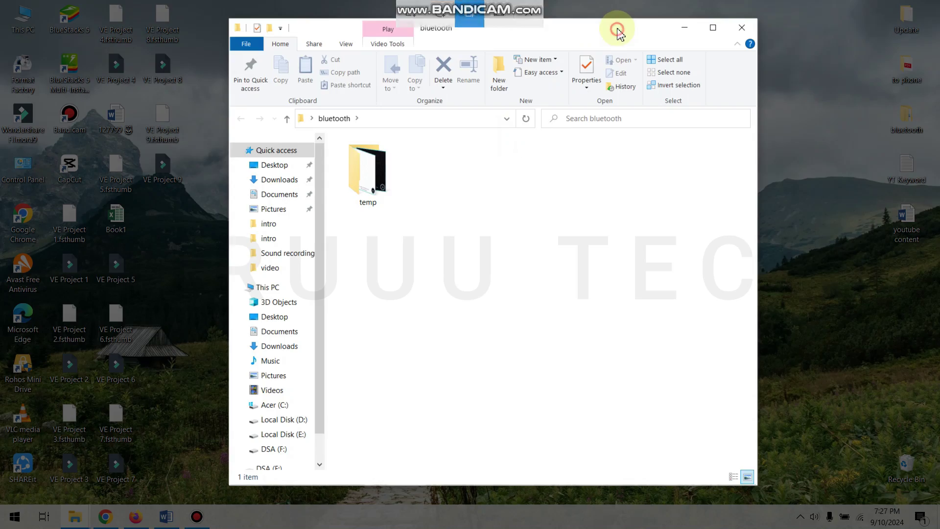
click(783, 59)
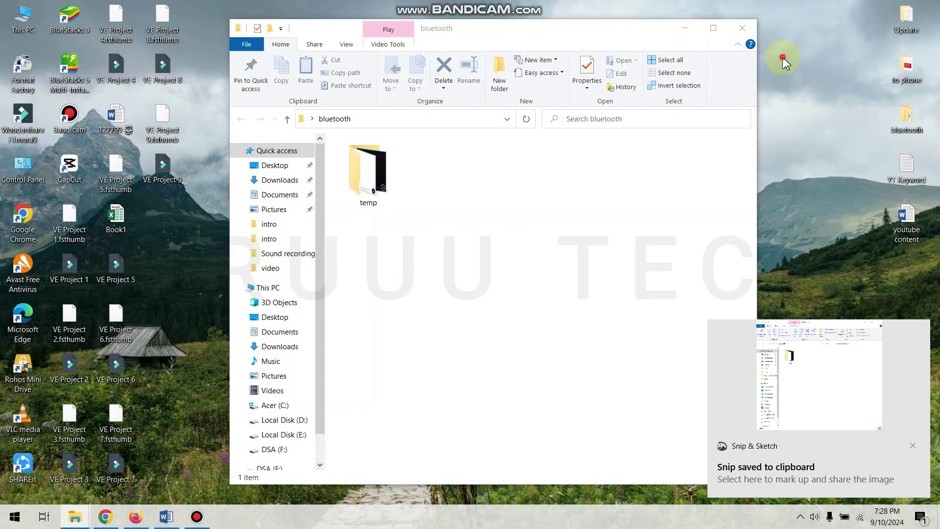
click(741, 28)
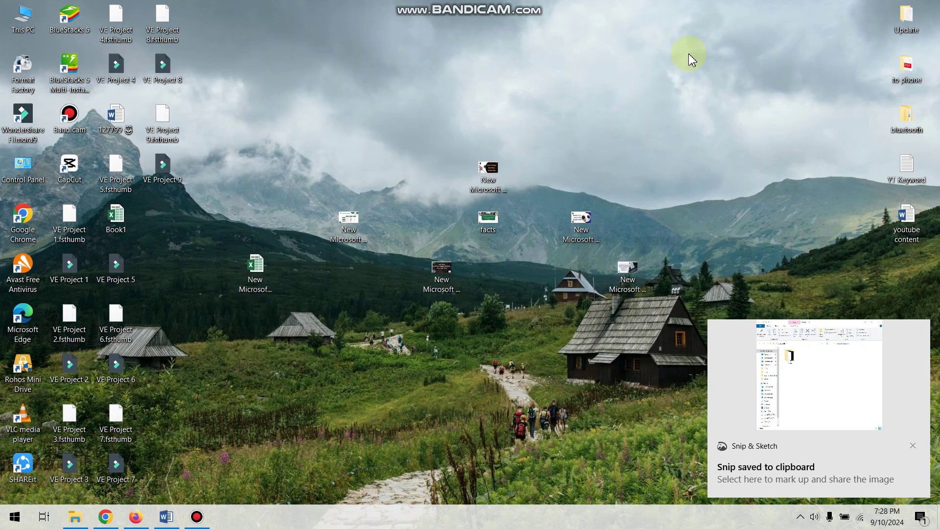
Take a Fullscreen Snip, then a rectangular snip around the central desktop icons
key(super+shift+s)
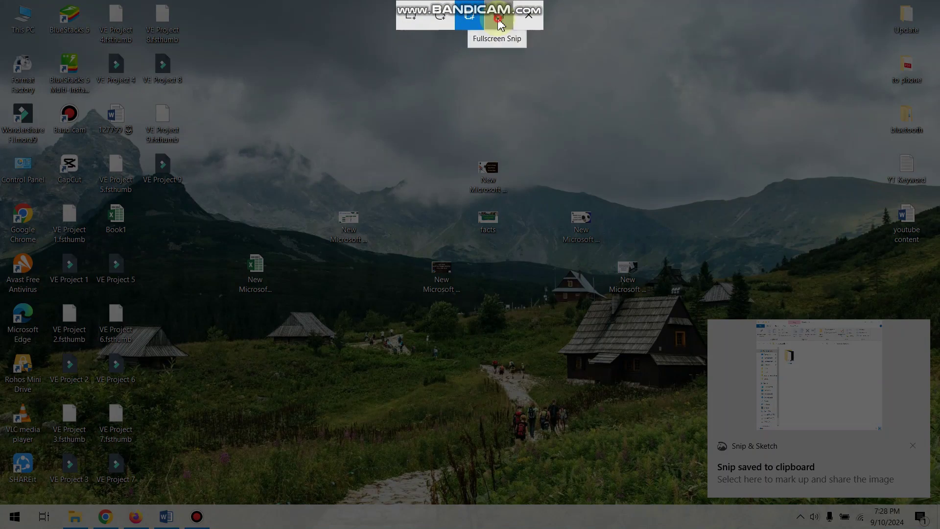
click(499, 16)
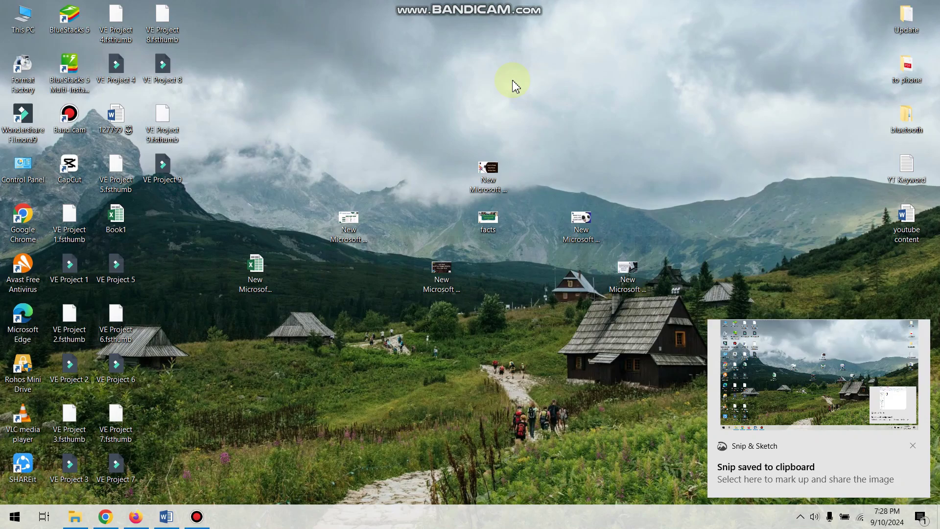
key(super+shift+s)
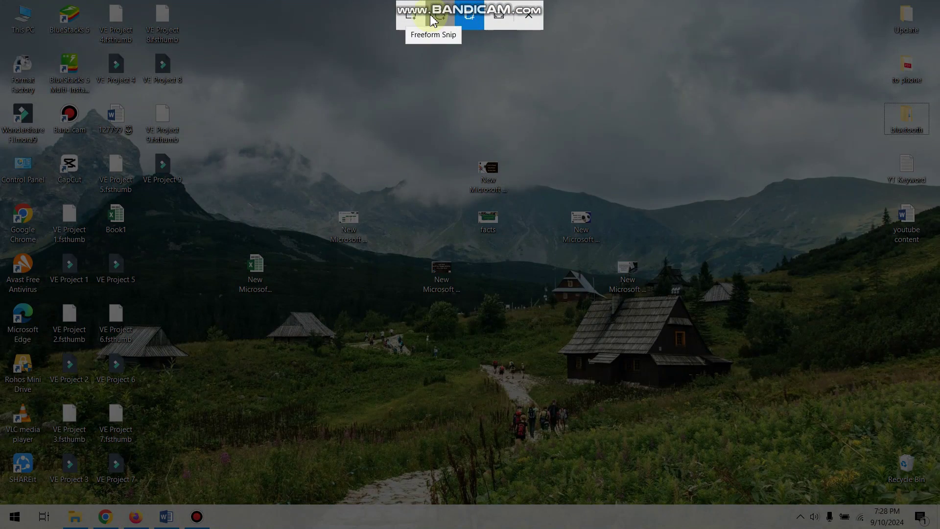
click(411, 15)
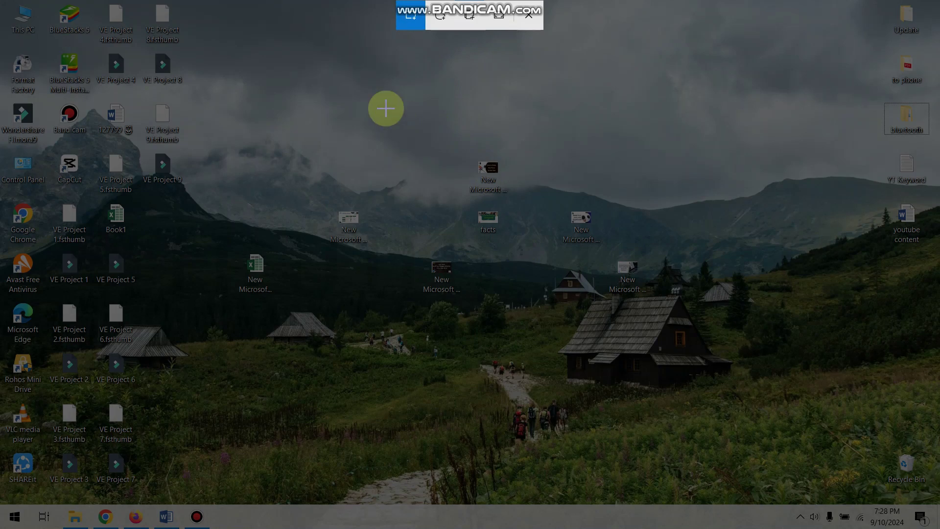
drag(386, 108, 684, 392)
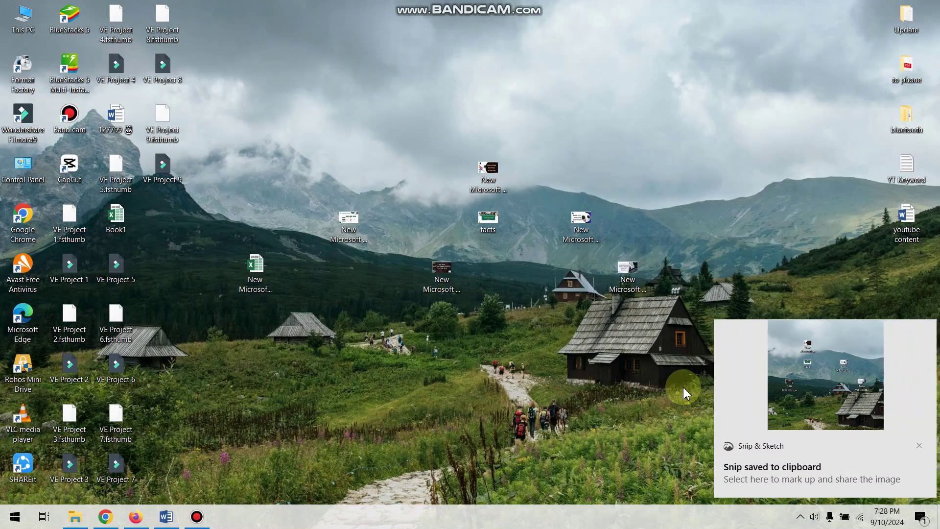
Open the icon snip in the editor and draw a pencil loop across its top icons
click(807, 468)
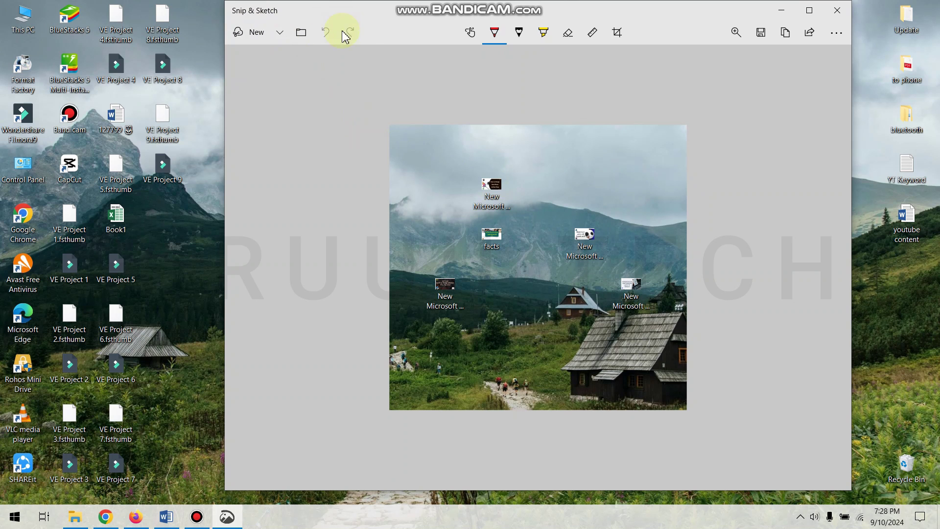
click(519, 32)
mouse_move(558, 200)
mouse_down()
mouse_move(550, 245)
mouse_move(517, 258)
mouse_up()
click(532, 72)
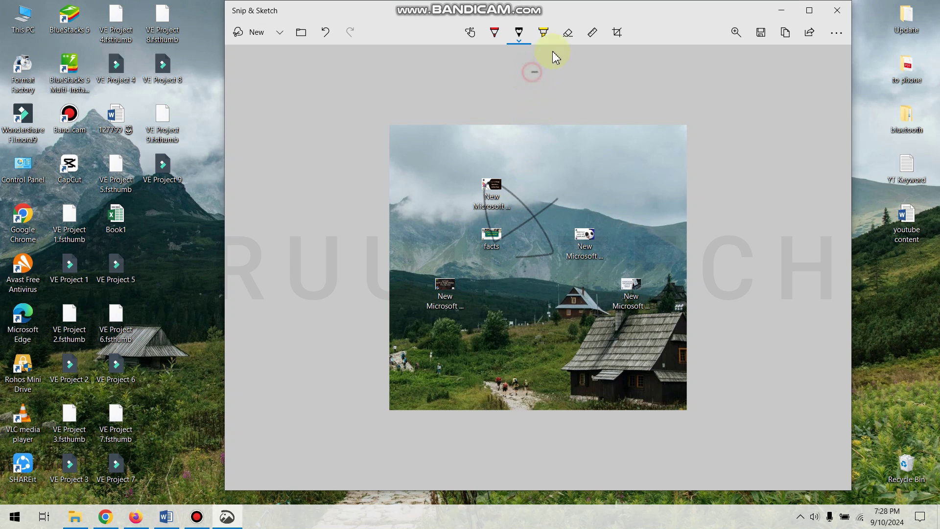